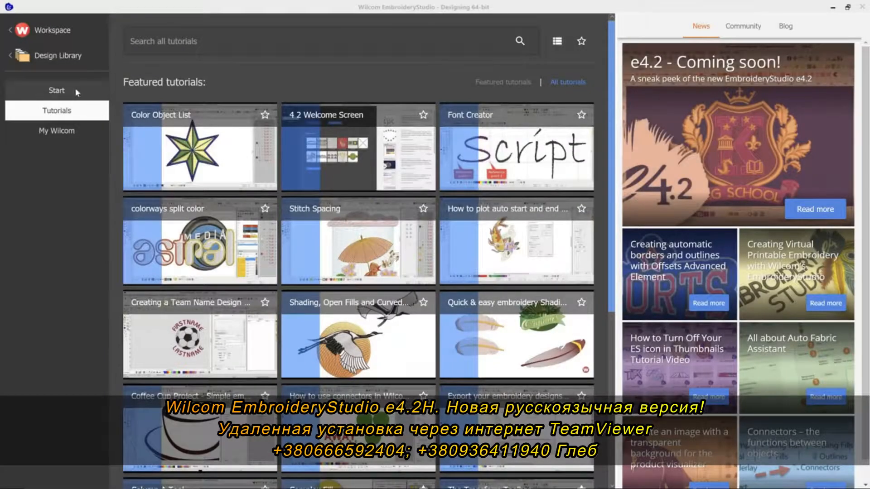
Step: Return to the Start page and open the K.G School crest design e4-1016.EMB from recent thumbnails
left_click(77, 92)
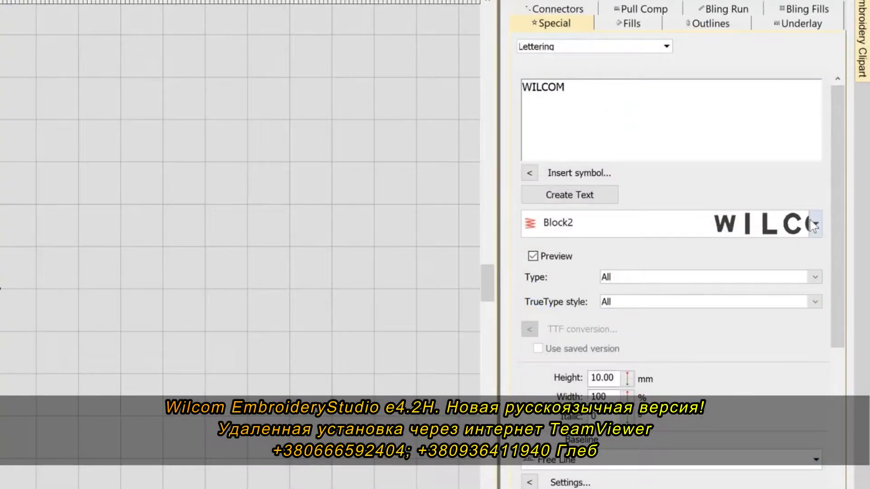
left_click(814, 224)
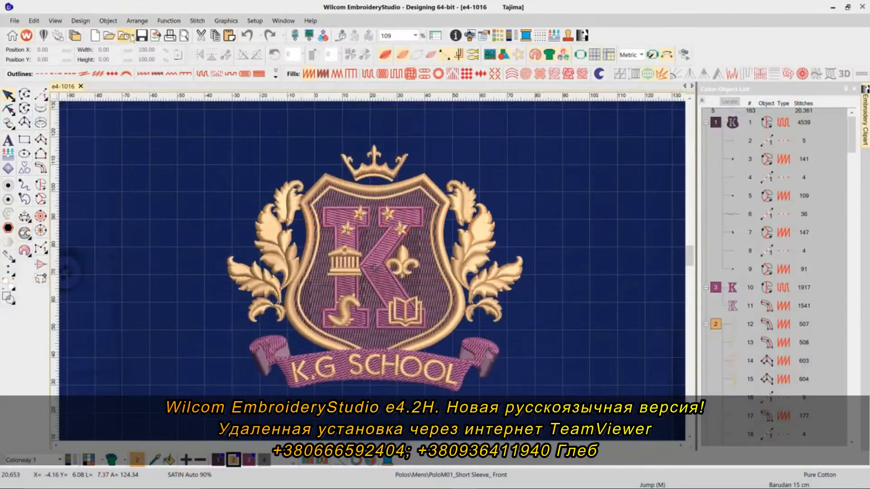
Step: Open Flowers.EMB, run the Stitch Player at high speed and zoom on the central flower
left_click(143, 80)
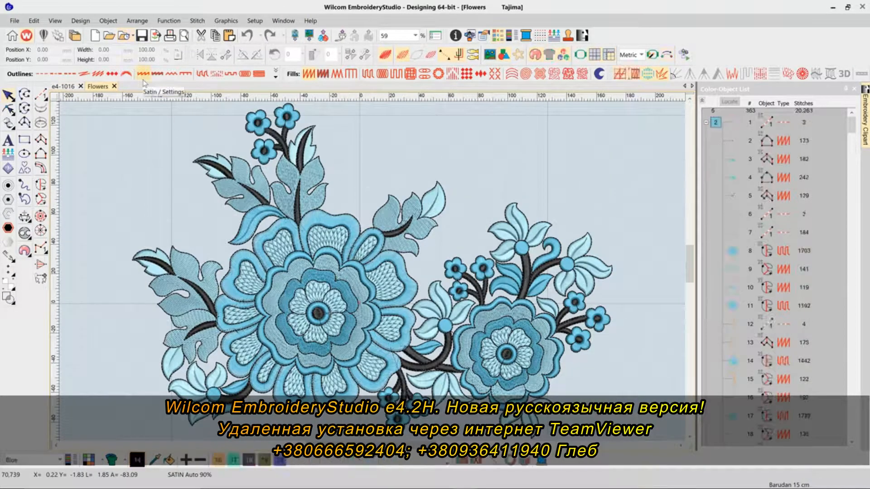
key("shift+r")
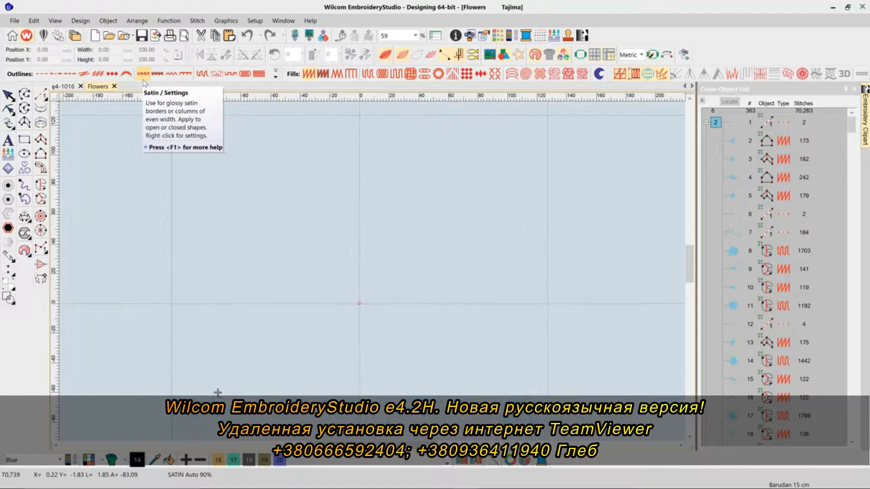
left_click_drag(319, 106, 327, 106)
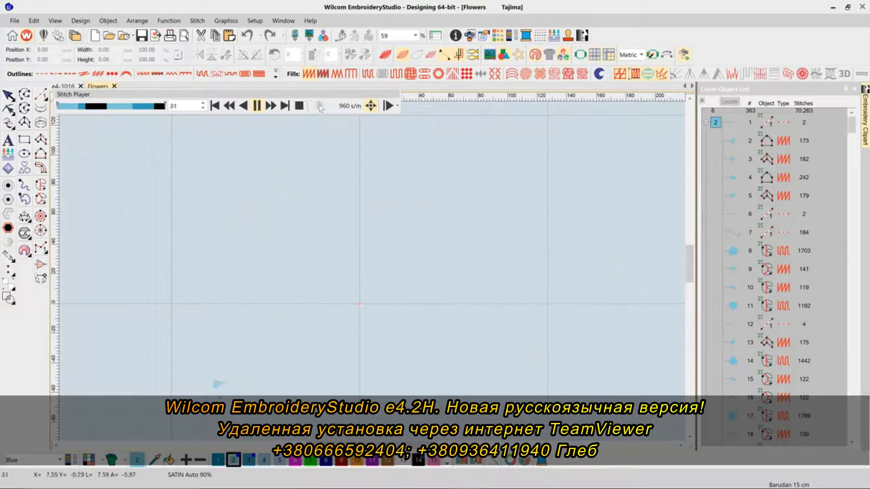
left_click(371, 106)
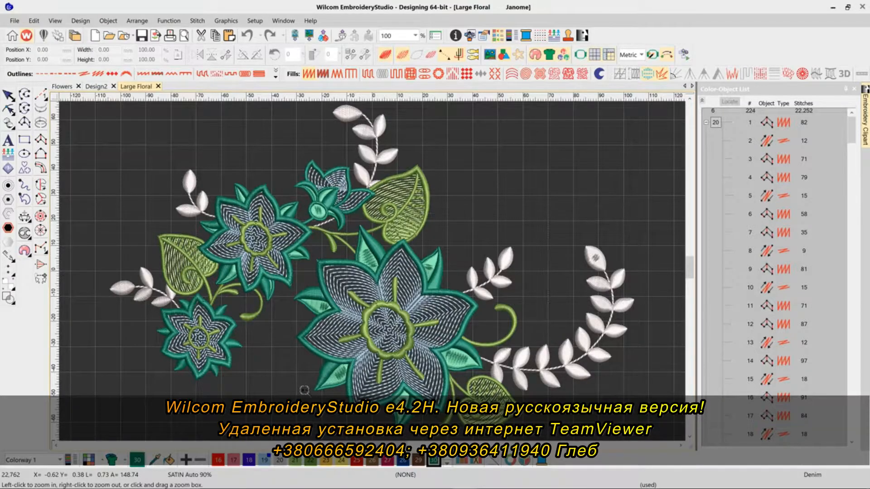
left_click_drag(224, 136, 544, 346)
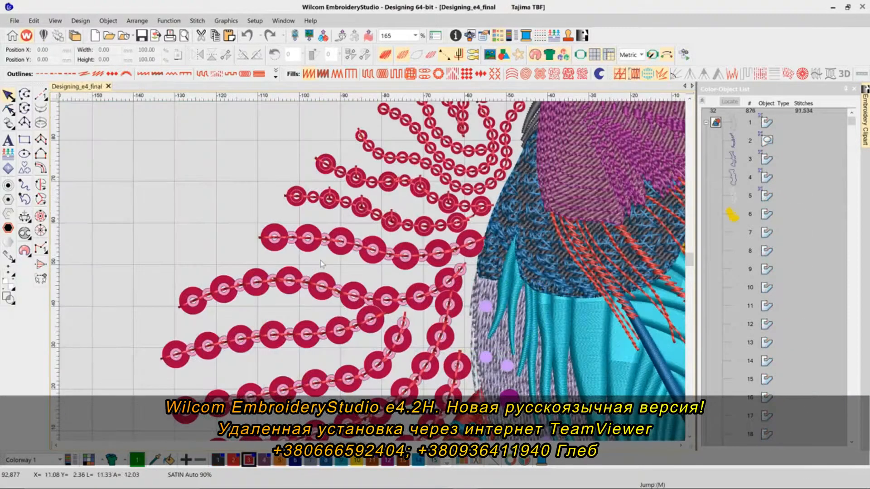
left_click_drag(688, 257, 689, 285)
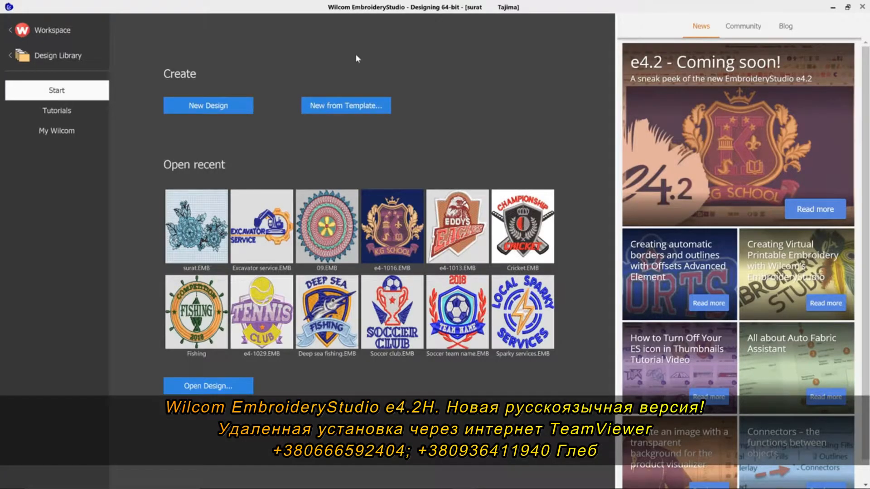
Step: Search tutorials for 'applique', favourite How to do Appliqué and show the favourites list
left_click(57, 110)
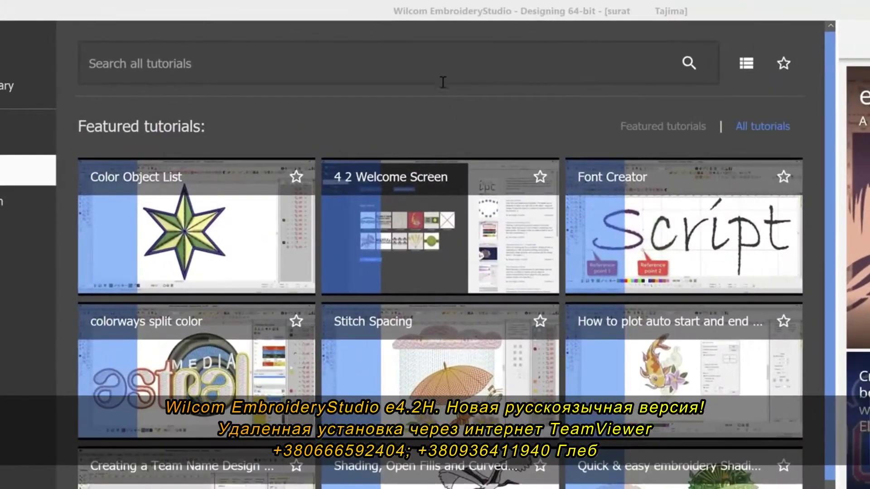
left_click(368, 44)
type("ap")
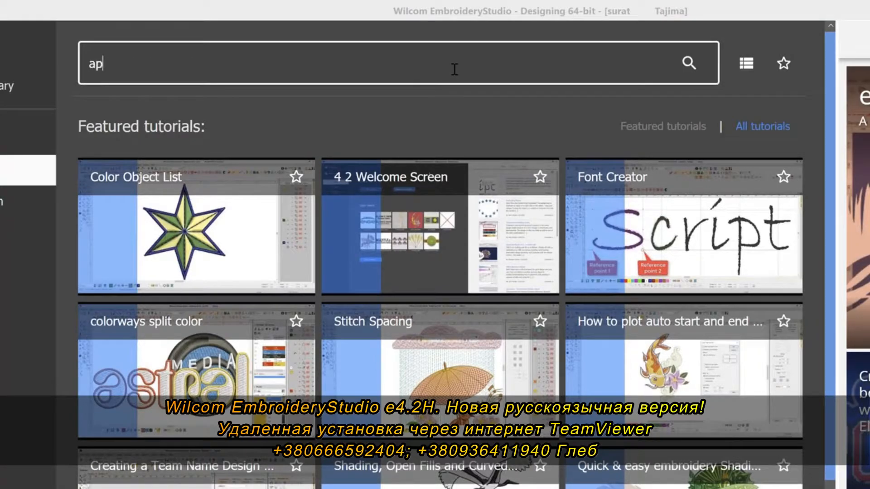
type("plique")
key("Return")
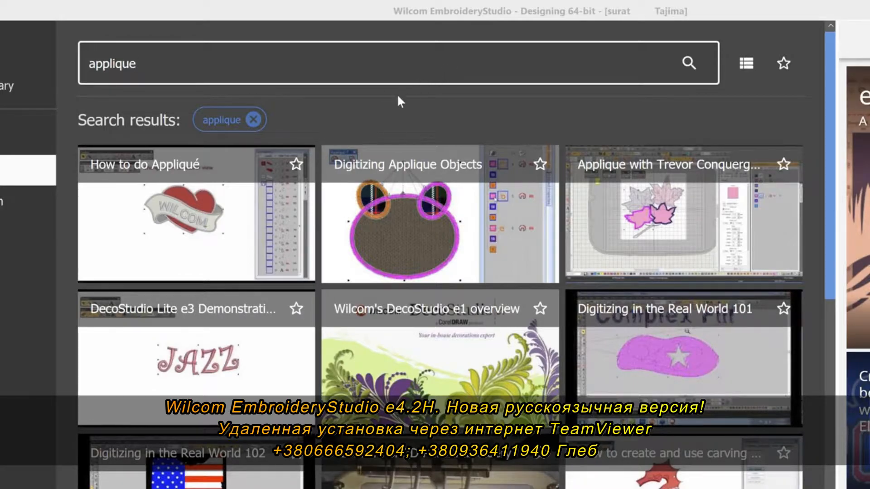
left_click(296, 164)
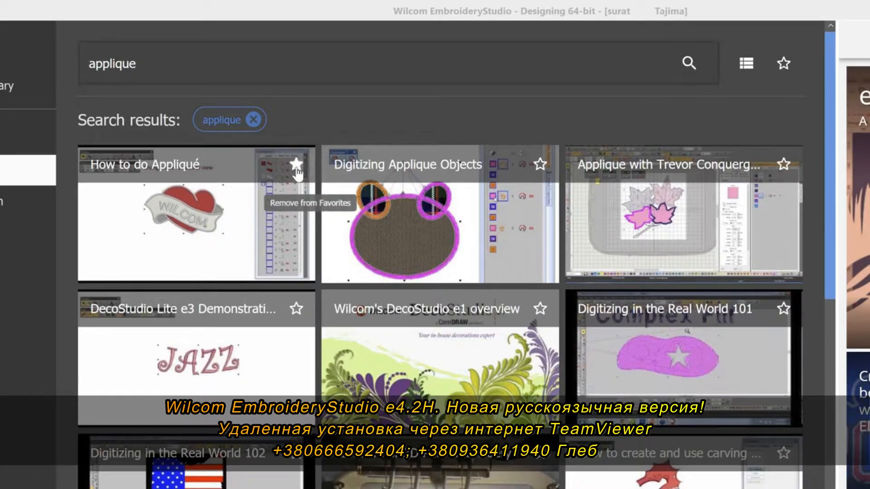
left_click(784, 63)
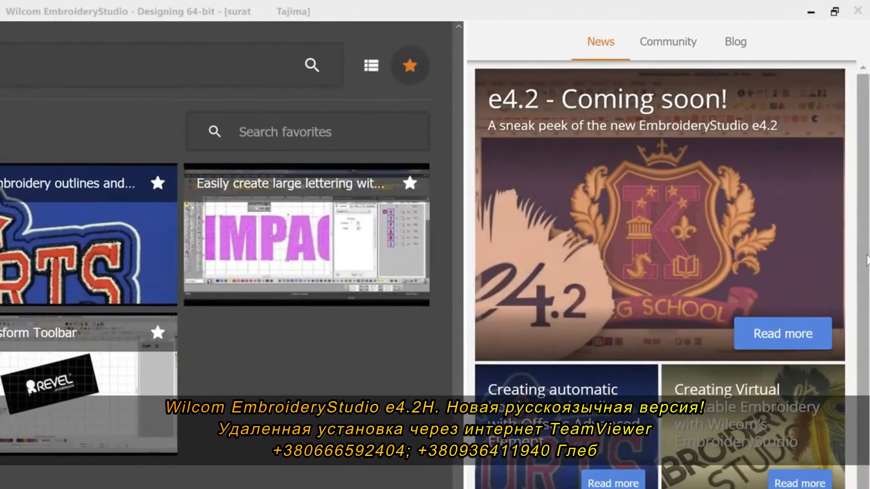
scroll(781, 272, "down", 1)
scroll(867, 333, "up", 1)
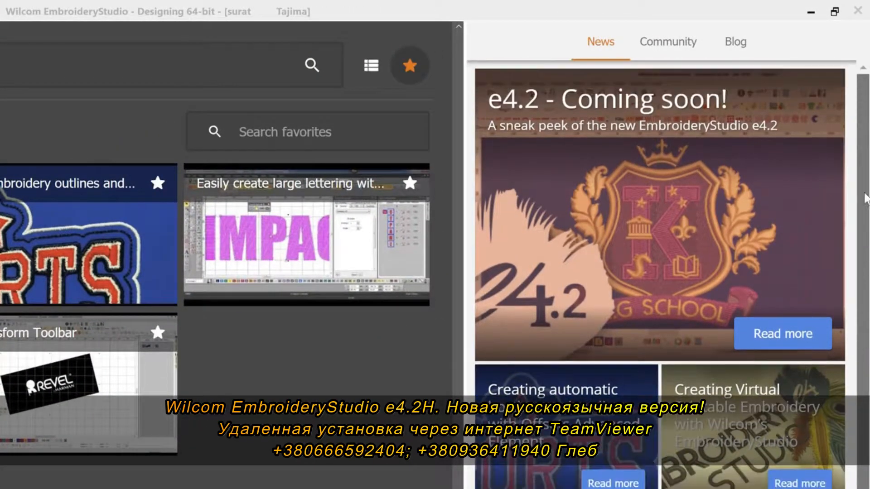
Step: Switch the news panel to Community forum posts, then to Blog posts
left_click(668, 42)
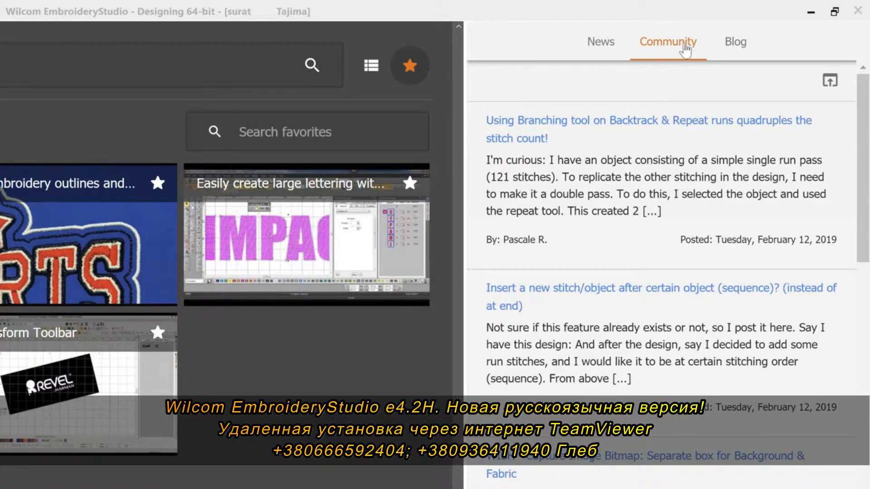
left_click(733, 48)
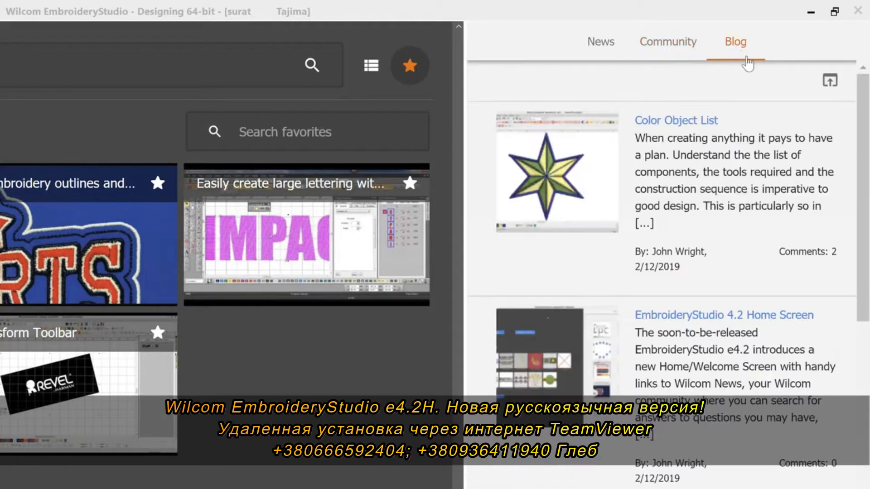
left_click_drag(865, 88, 867, 380)
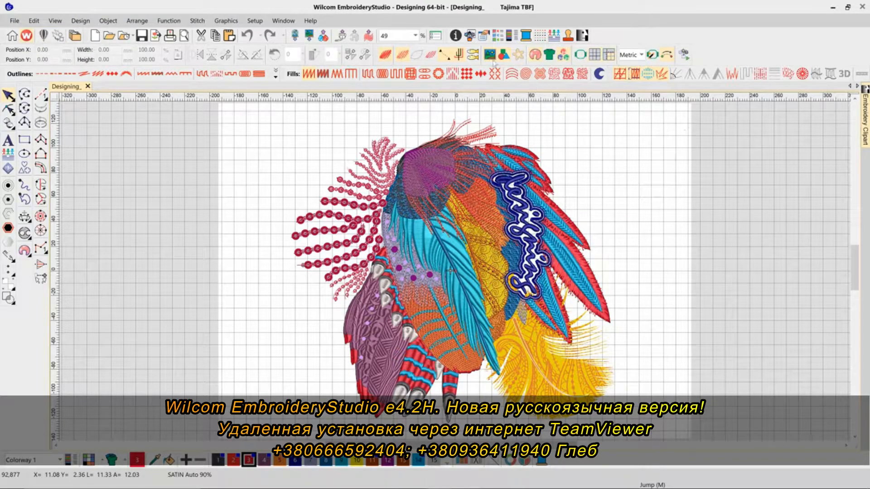
Step: Show the feather design on grey fabric without backdrop bitmap or dot markers, and save it
left_click(491, 55)
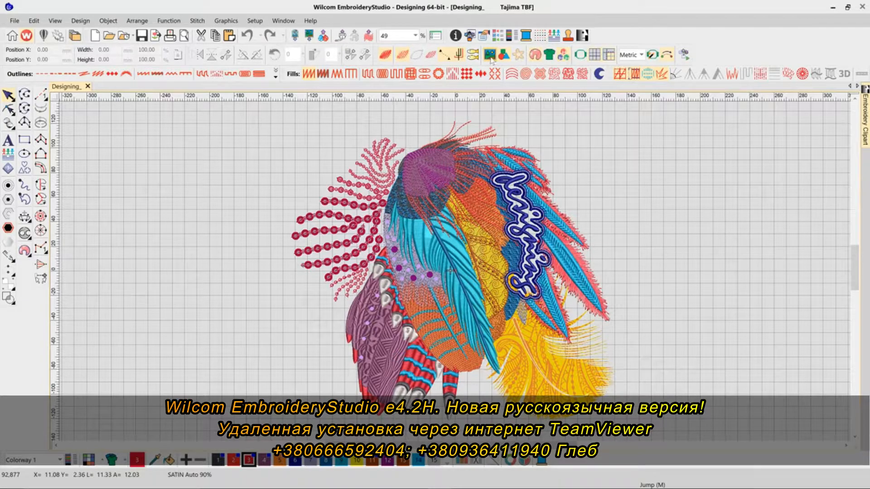
left_click(503, 56)
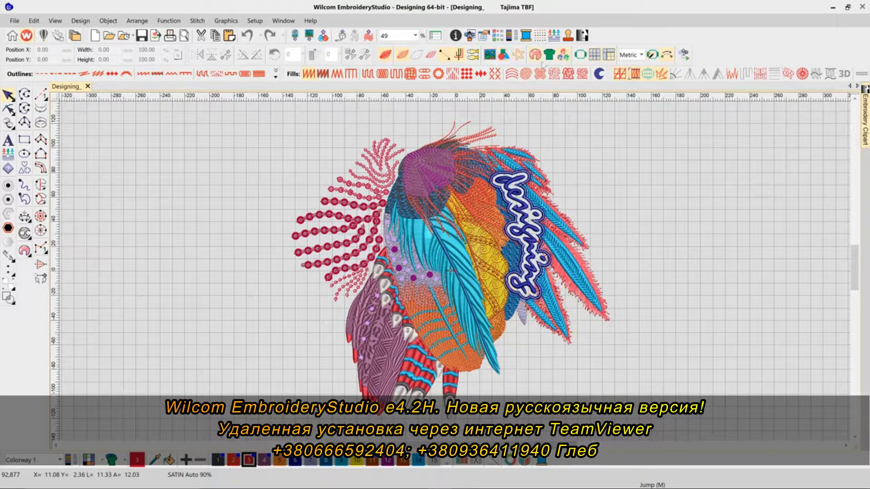
left_click(562, 56)
left_click(150, 38)
Step: Preview Designing_.EMB's size, stitch count and colours in the Open Design dialog
left_click(111, 38)
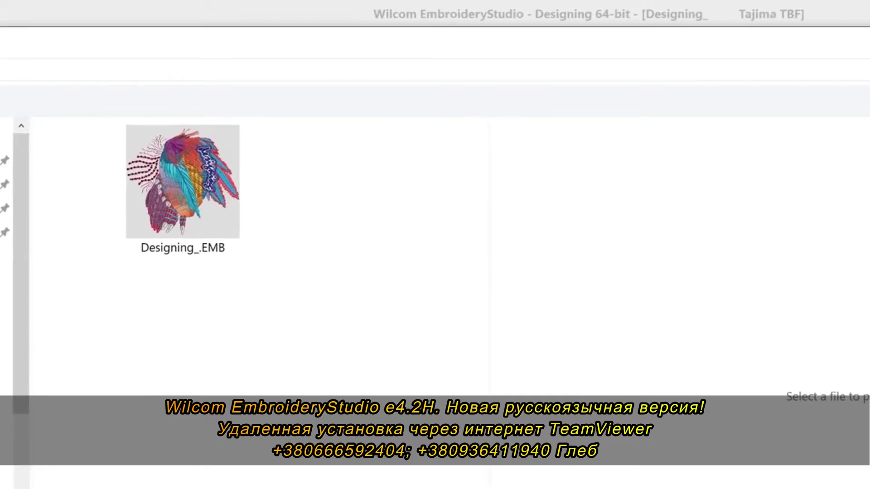
left_click(191, 163)
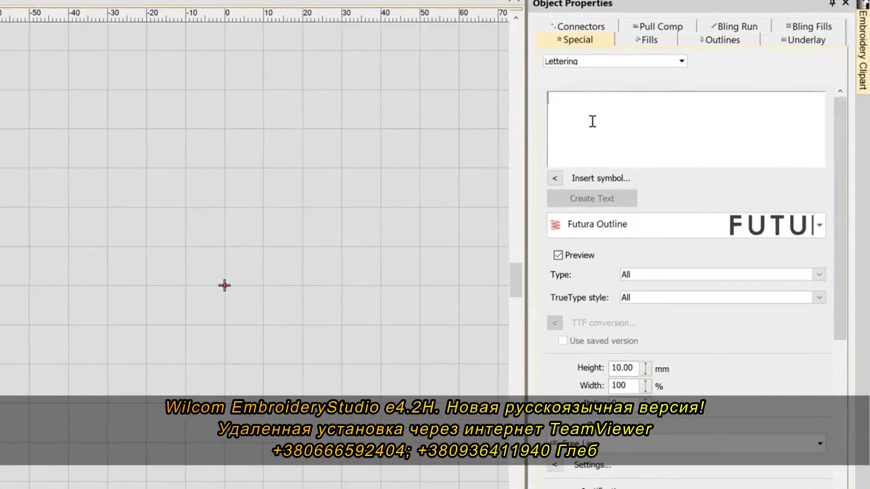
type("NIN")
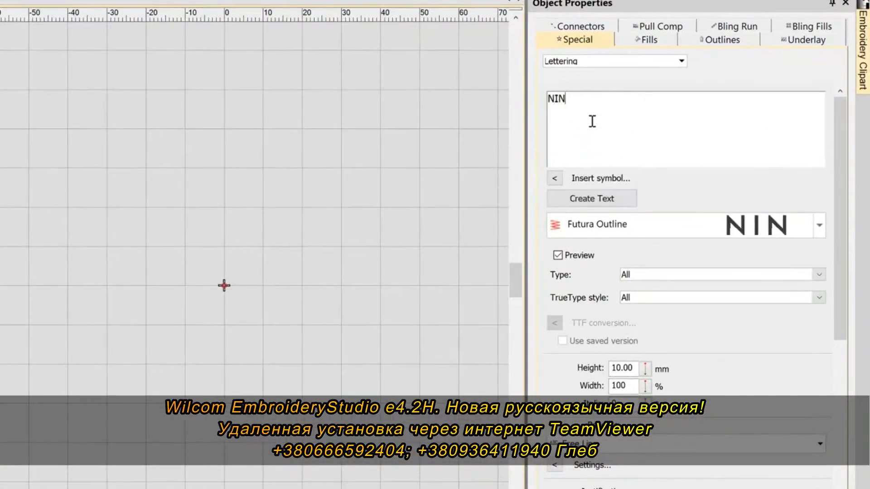
type("E CAT")
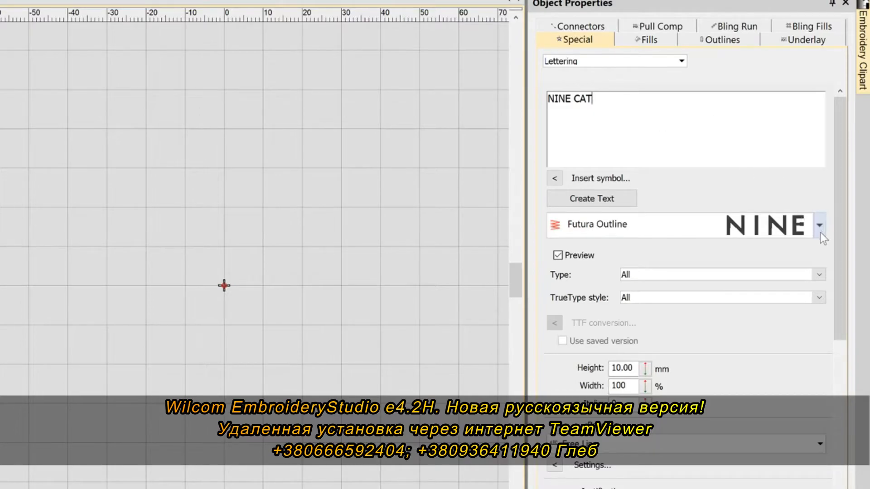
Step: Enable a larger font preview size in Options and apply the Chancery font to the NINE CAT lettering
left_click(819, 226)
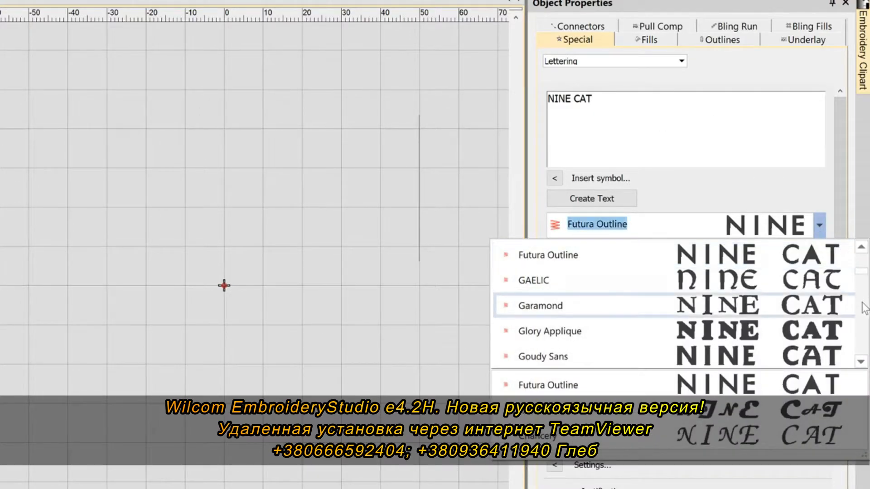
scroll(748, 306, "down", 5)
scroll(748, 306, "down", 5)
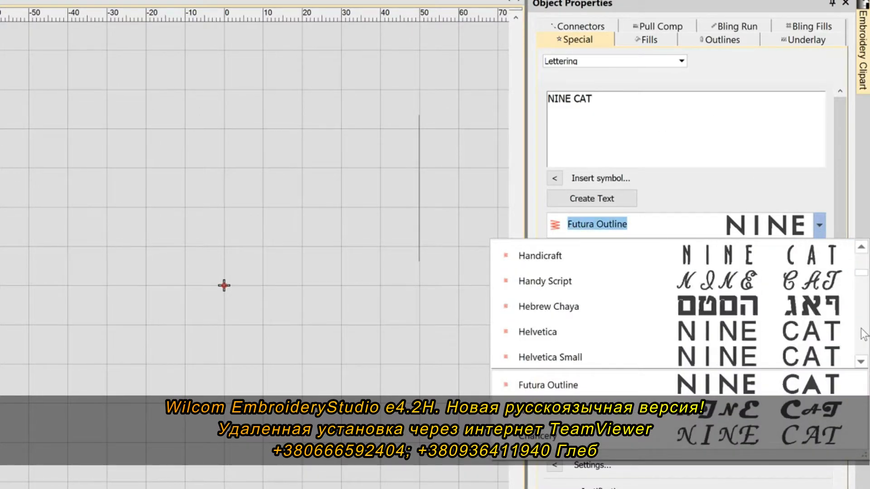
scroll(747, 306, "down", 5)
scroll(747, 306, "down", 5)
scroll(861, 333, "down", 5)
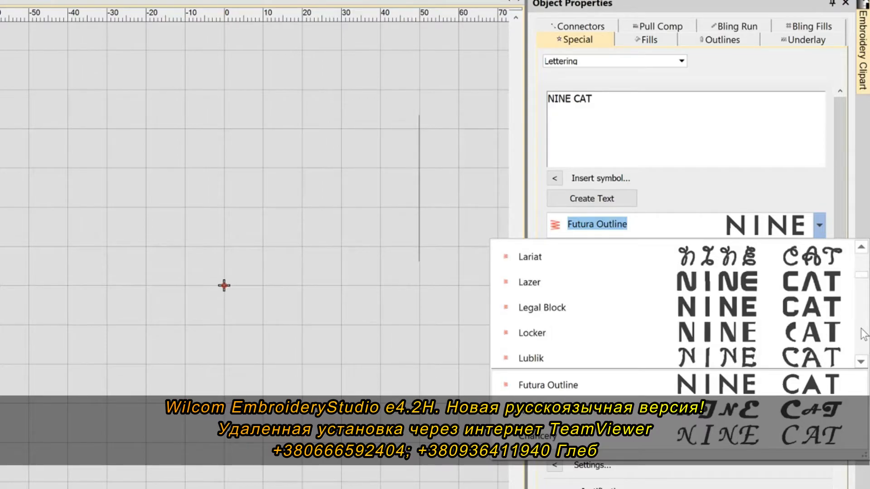
scroll(862, 333, "down", 5)
scroll(861, 333, "down", 5)
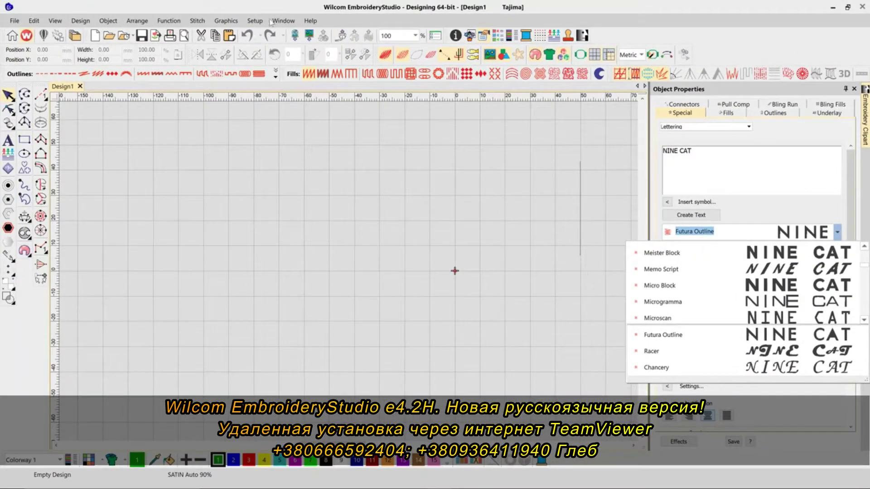
left_click(252, 19)
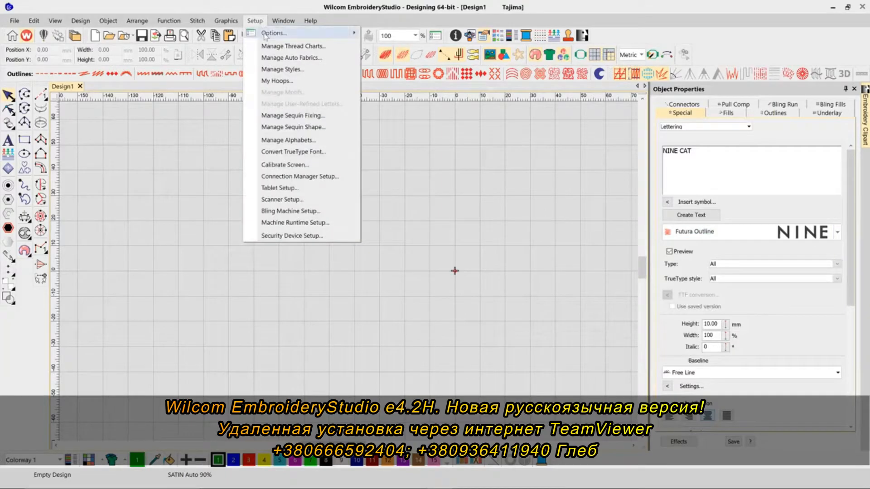
left_click(251, 19)
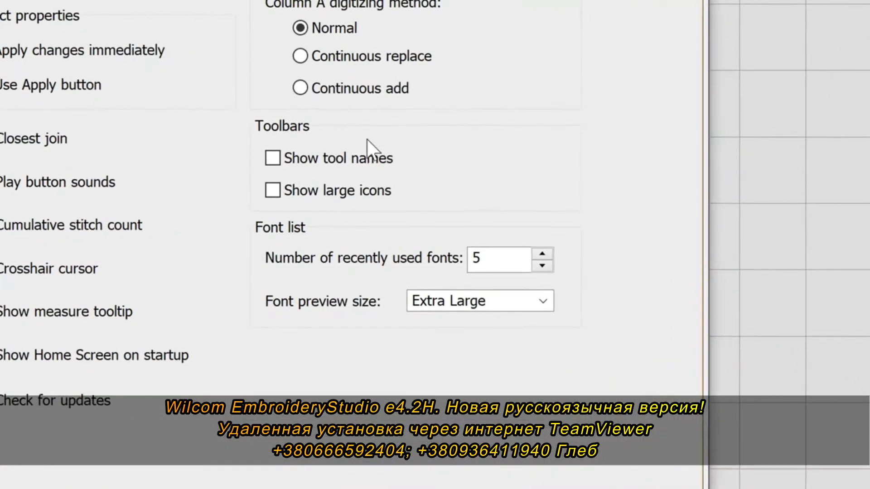
left_click(545, 297)
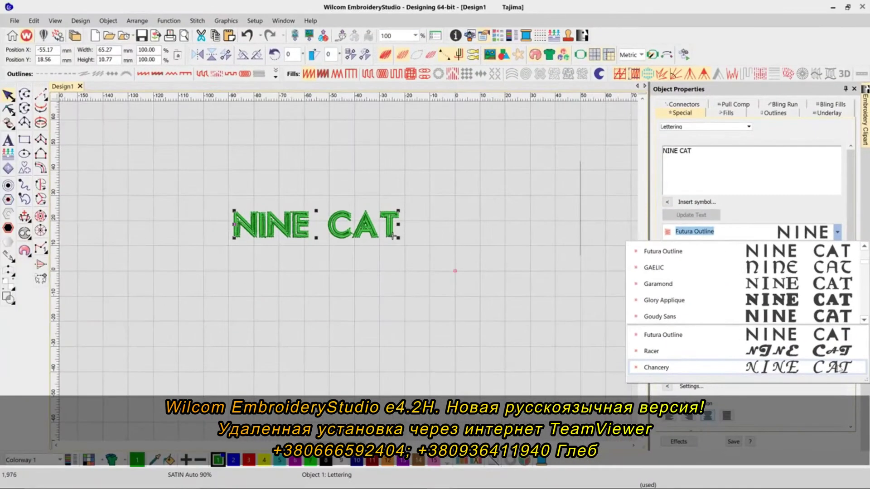
left_click(828, 373)
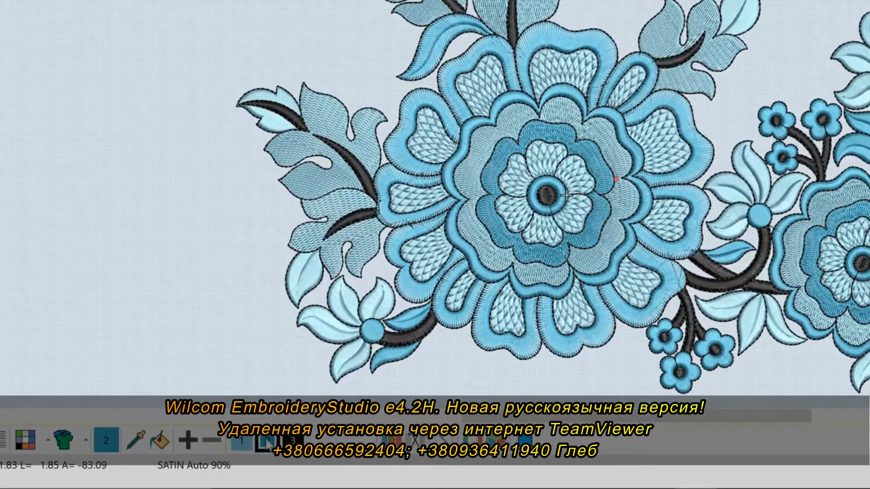
Step: Display only the blue-thread objects of the Flowers design with Shift+S
key("shift+s")
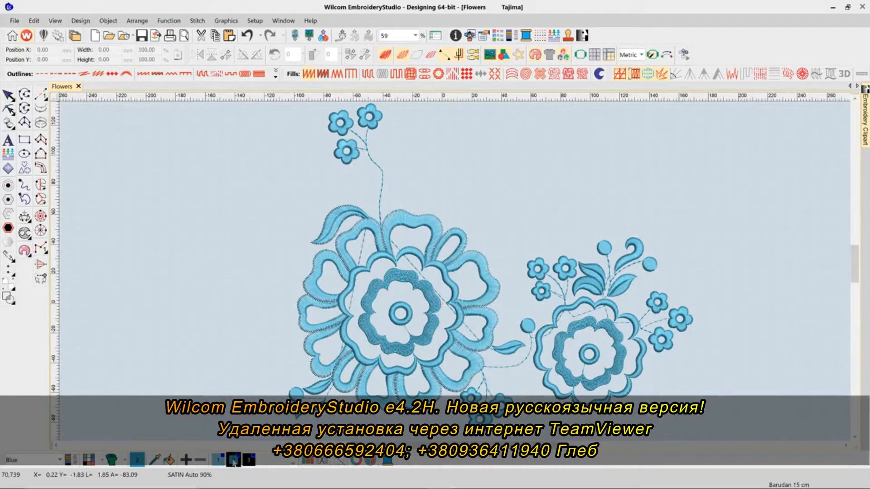
Step: Recolour thread #2 to a deeper custom blue and show the Color-Object List
left_click(234, 460)
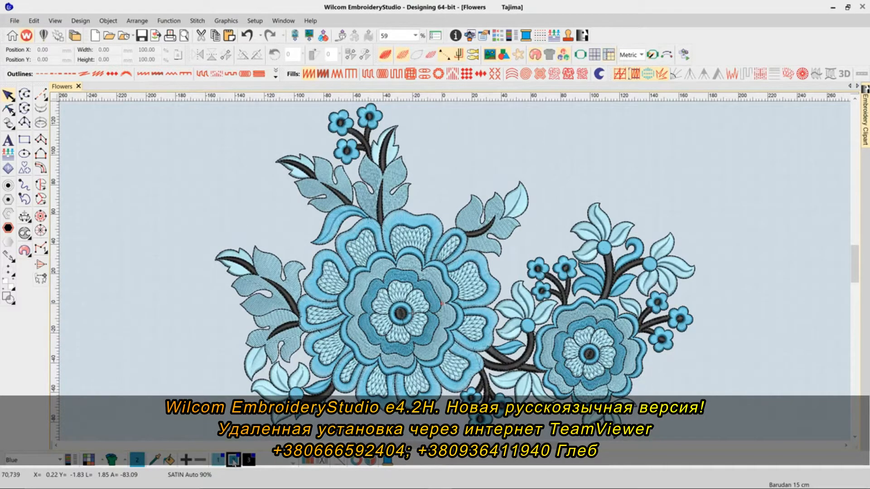
double_click(234, 460)
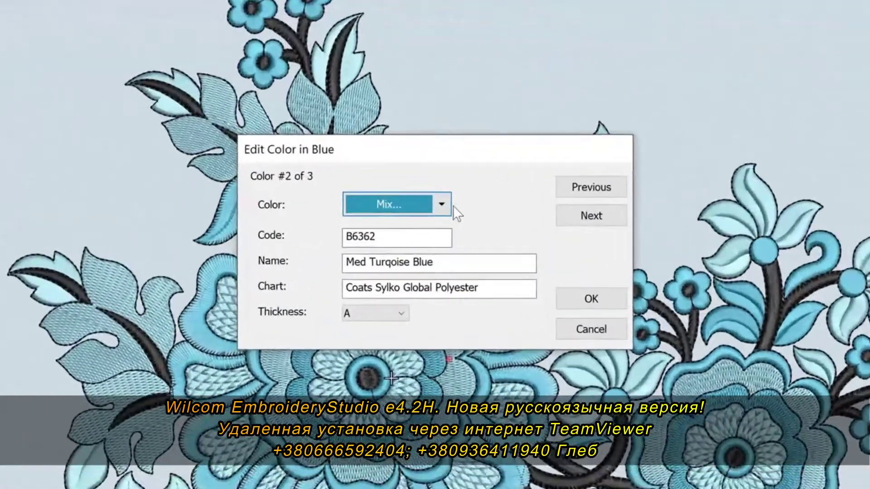
left_click(459, 225)
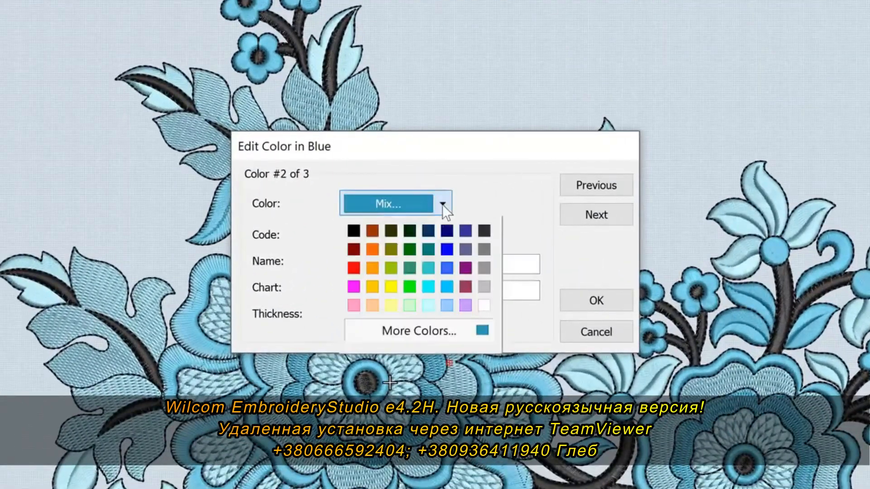
left_click(419, 330)
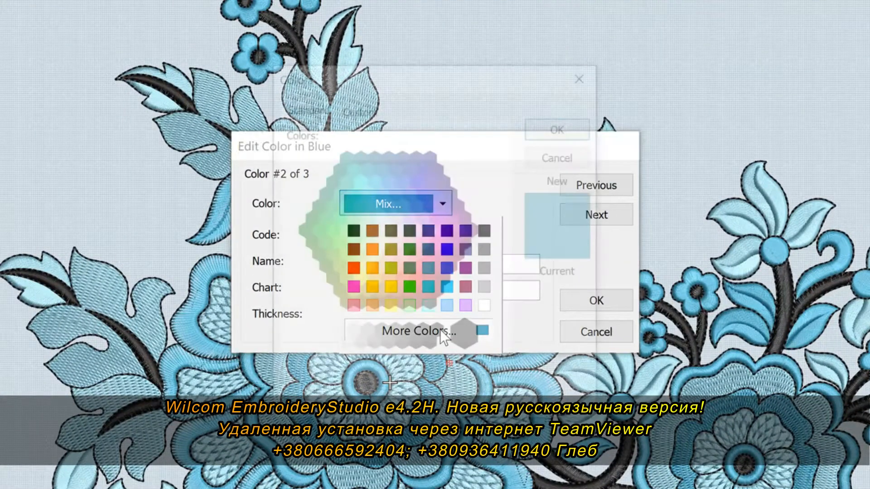
left_click(358, 109)
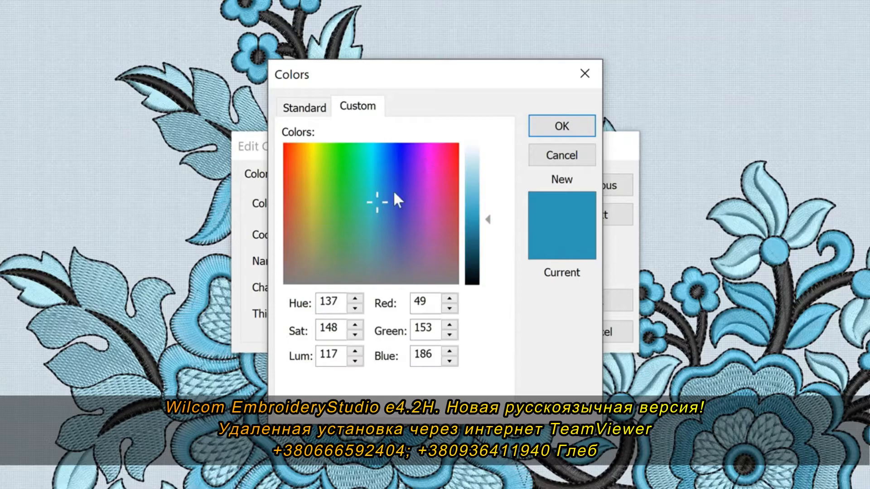
left_click_drag(378, 202, 393, 190)
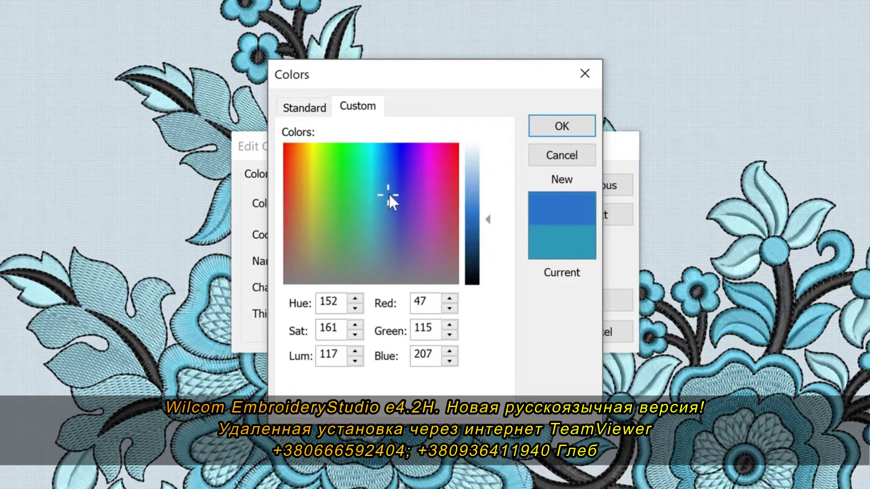
left_click(561, 126)
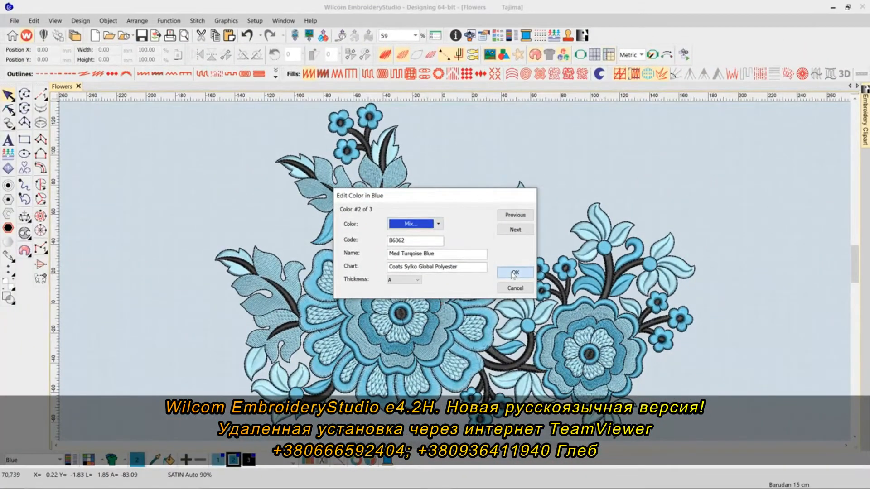
left_click(514, 273)
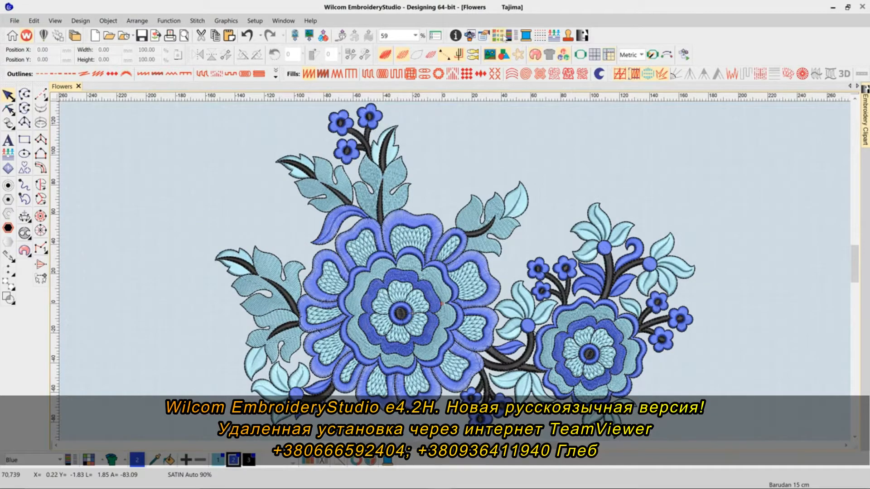
left_click(506, 38)
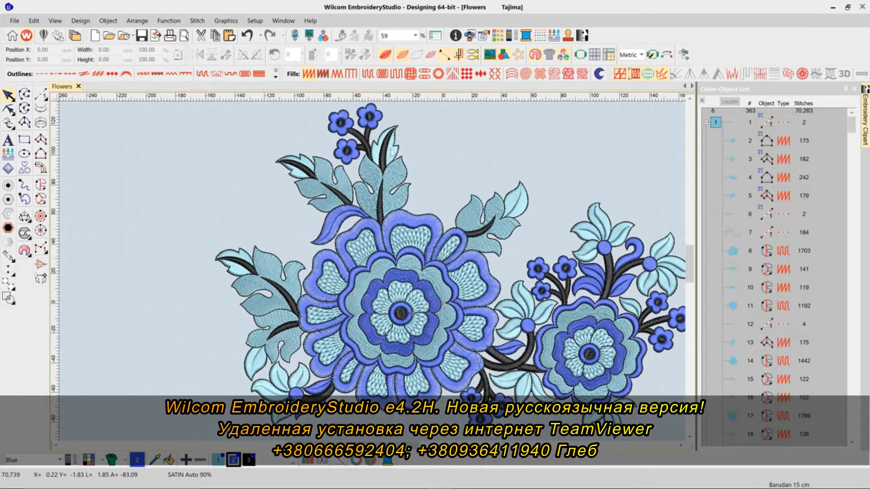
Step: Select leaf outline object 136 and show its triple run outline Object Properties
left_click(393, 153)
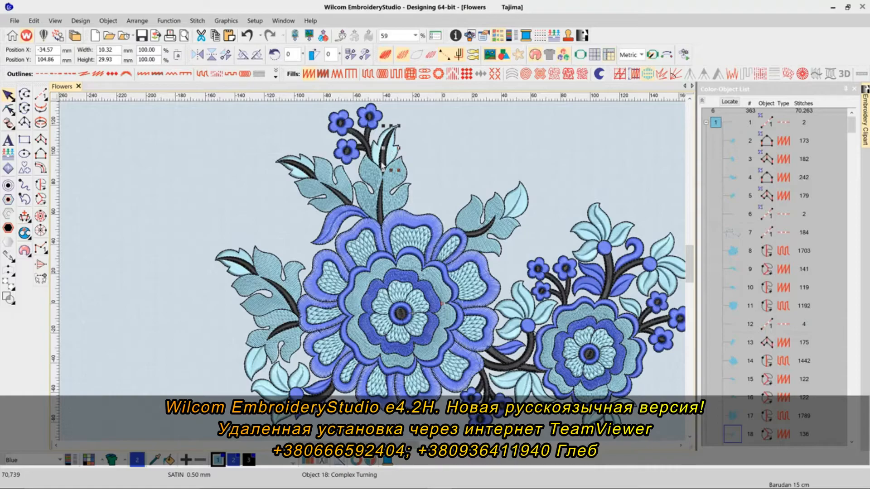
left_click(331, 224)
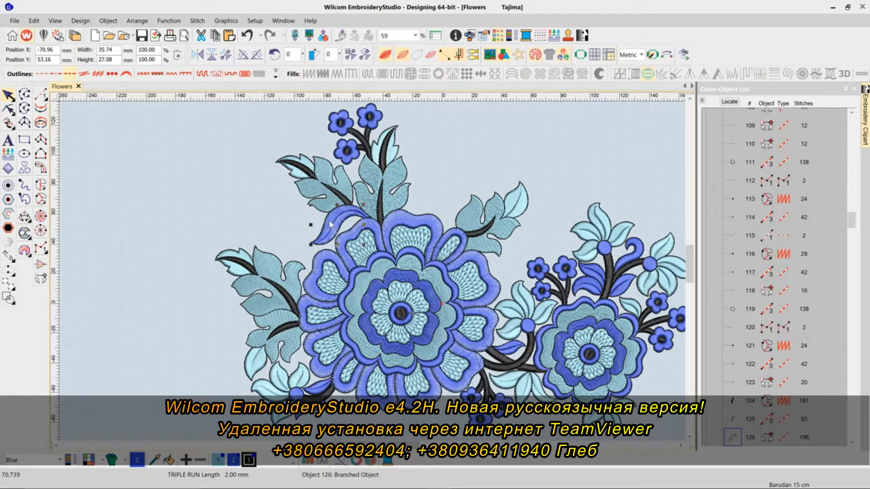
left_click(510, 203)
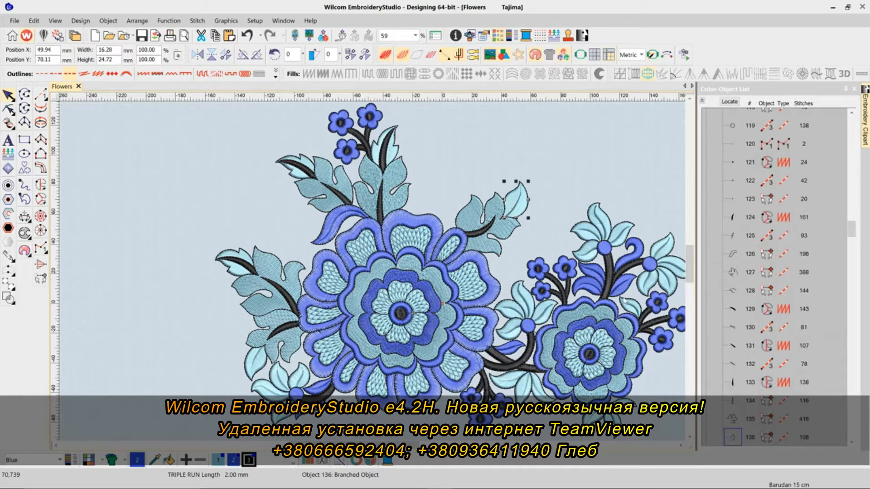
right_click(734, 437)
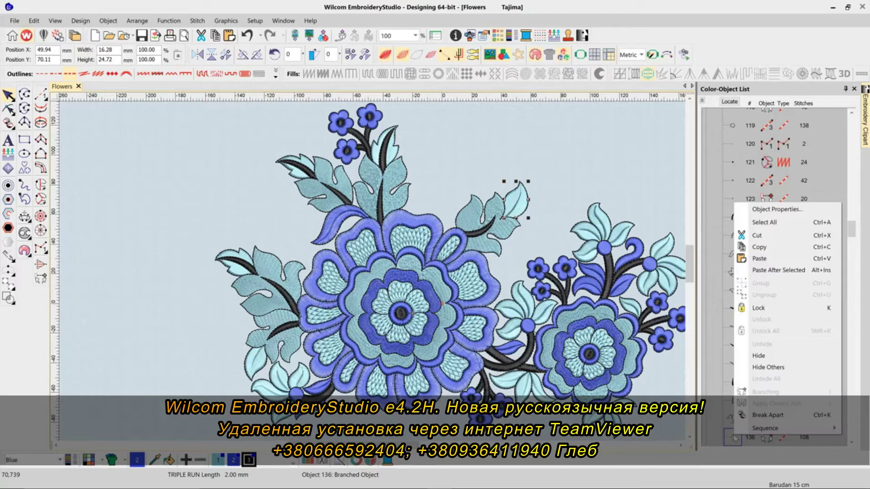
left_click(773, 210)
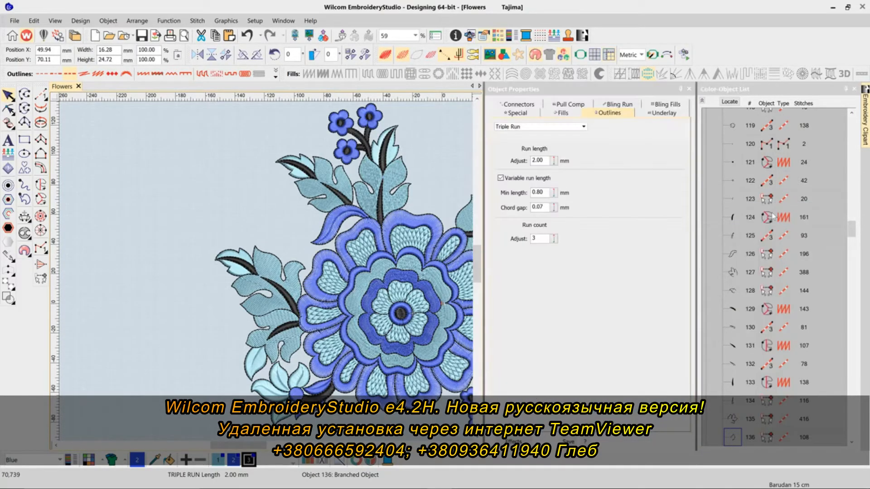